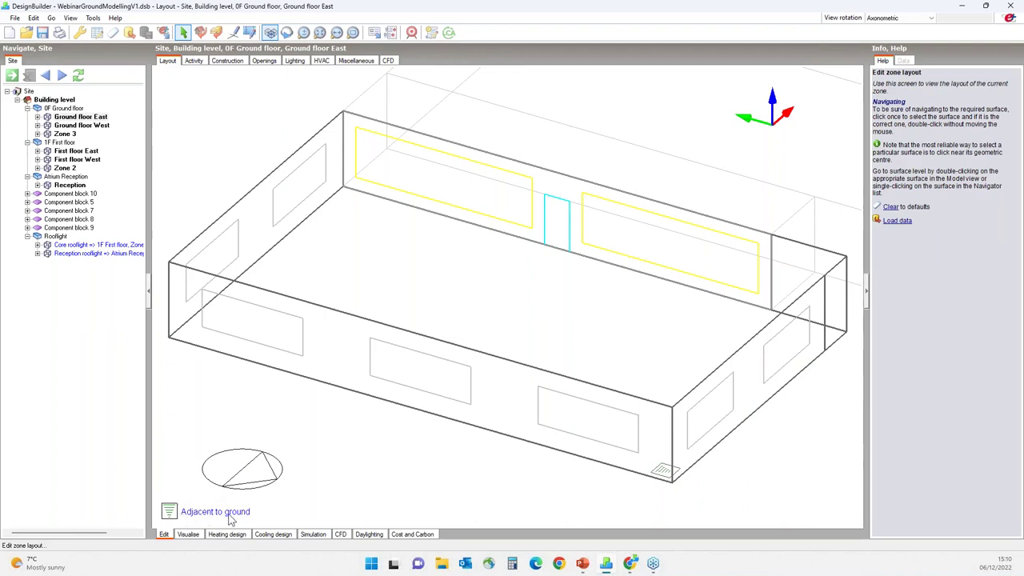
- Clone the ground-floor block one storey down, placing the copy directly beneath the original block
click(54, 102)
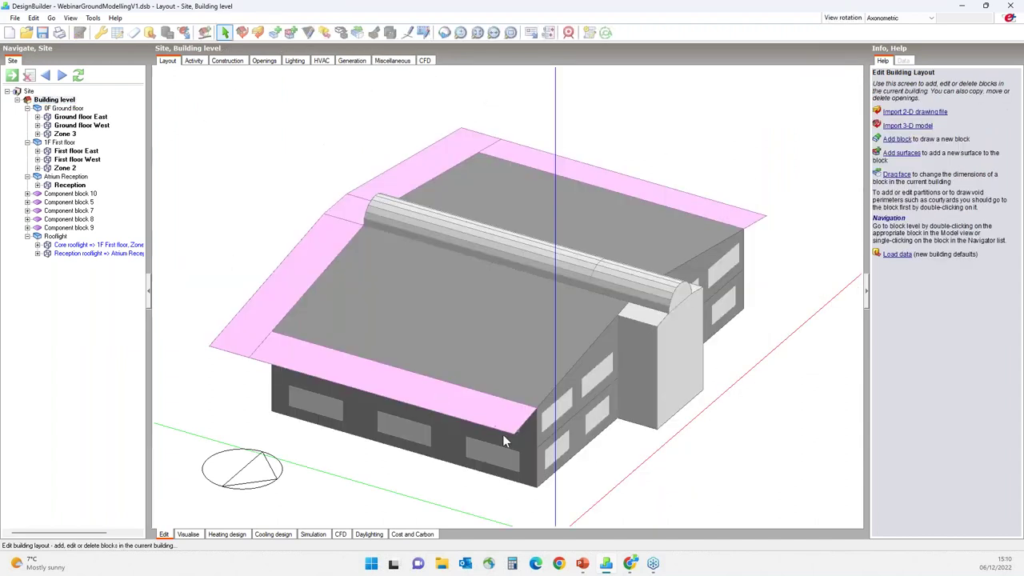
click(453, 440)
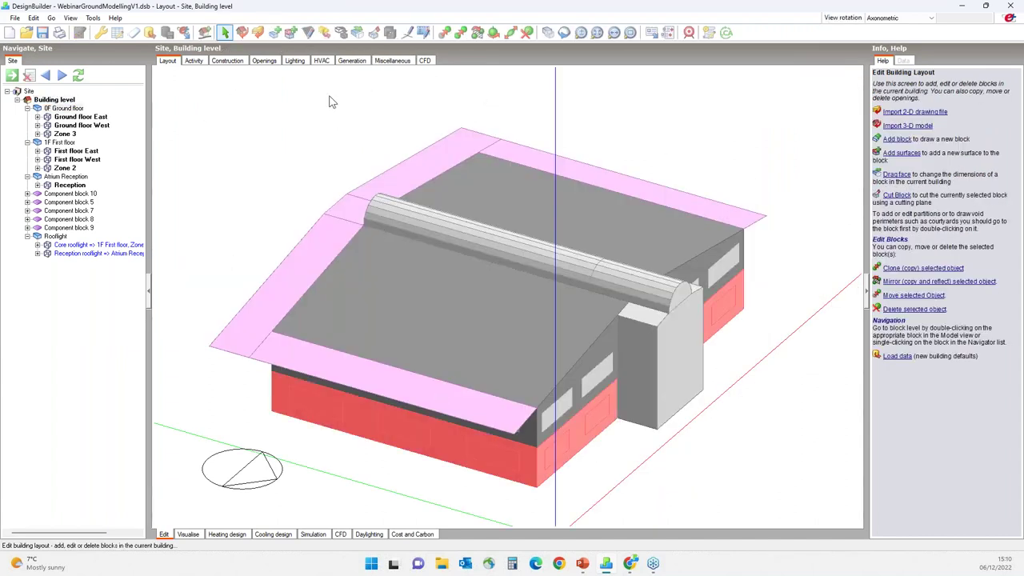
click(461, 32)
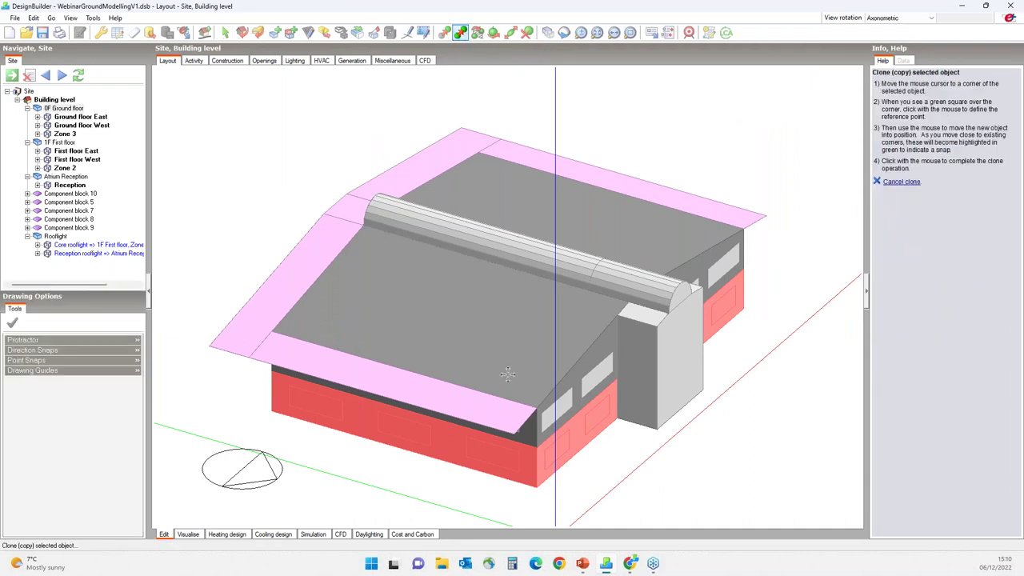
click(537, 445)
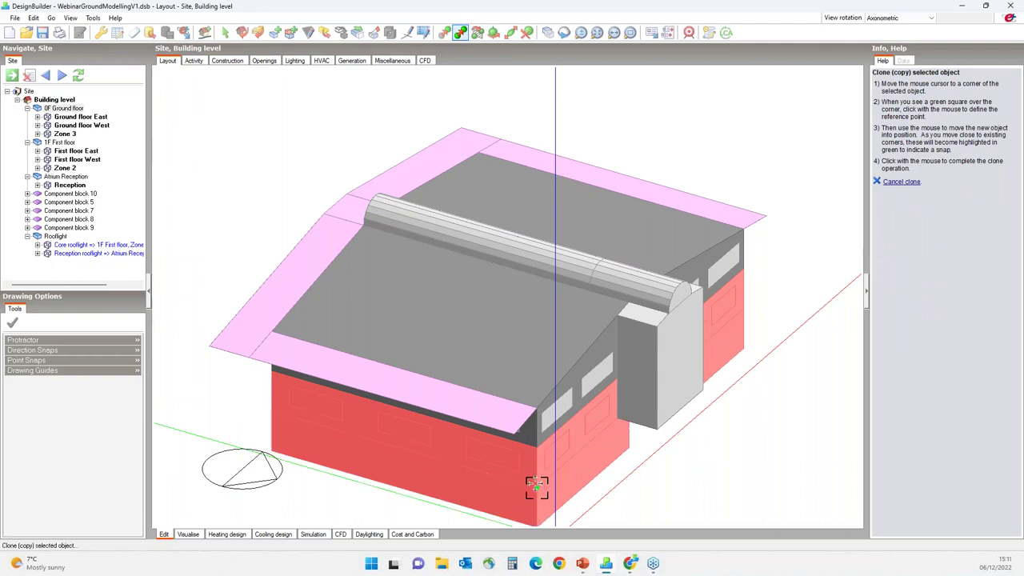
click(537, 486)
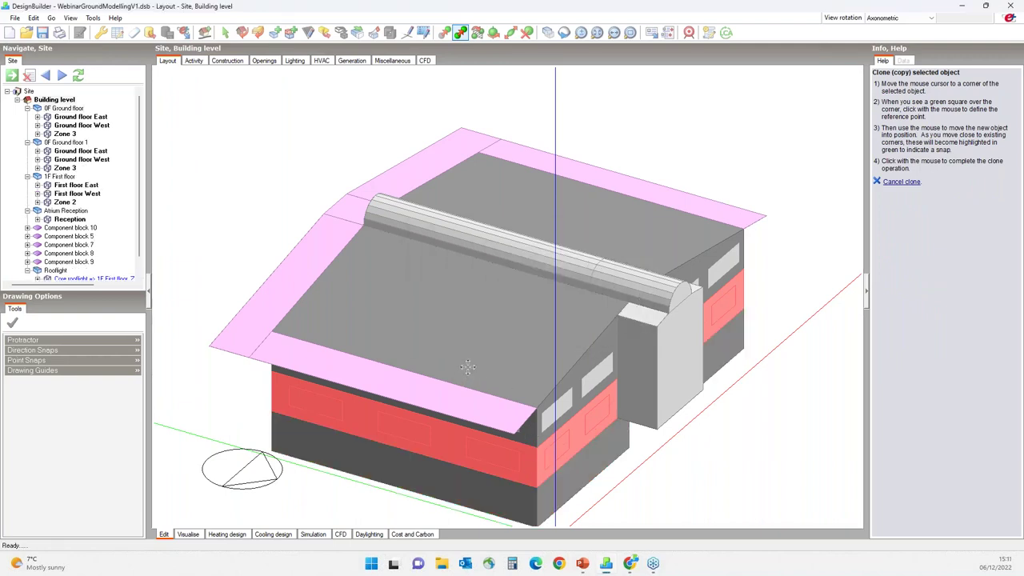
click(225, 32)
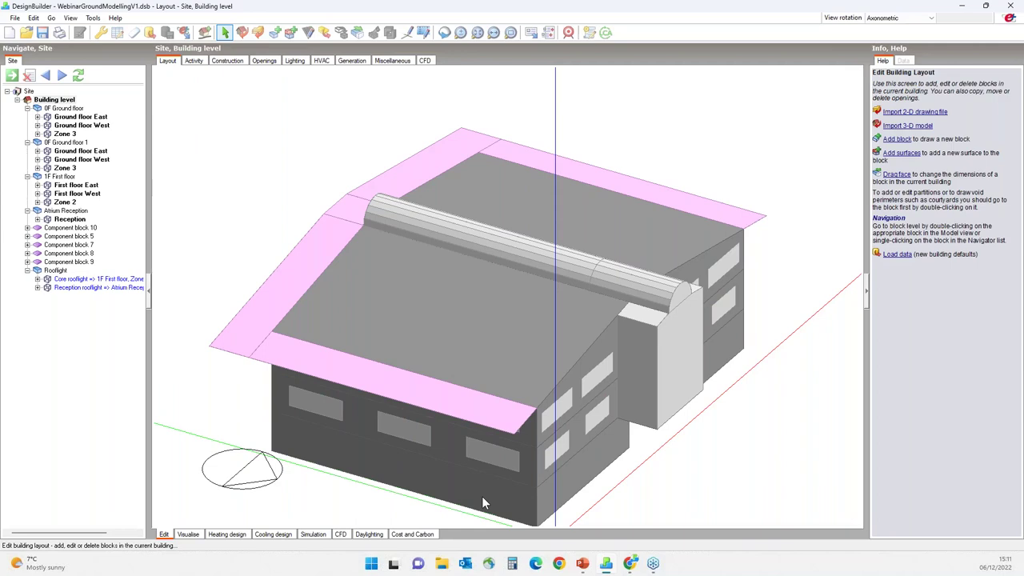
- Open the Ground floor East zone of the cloned lower block to check which of its surfaces are adjacent to ground
click(76, 143)
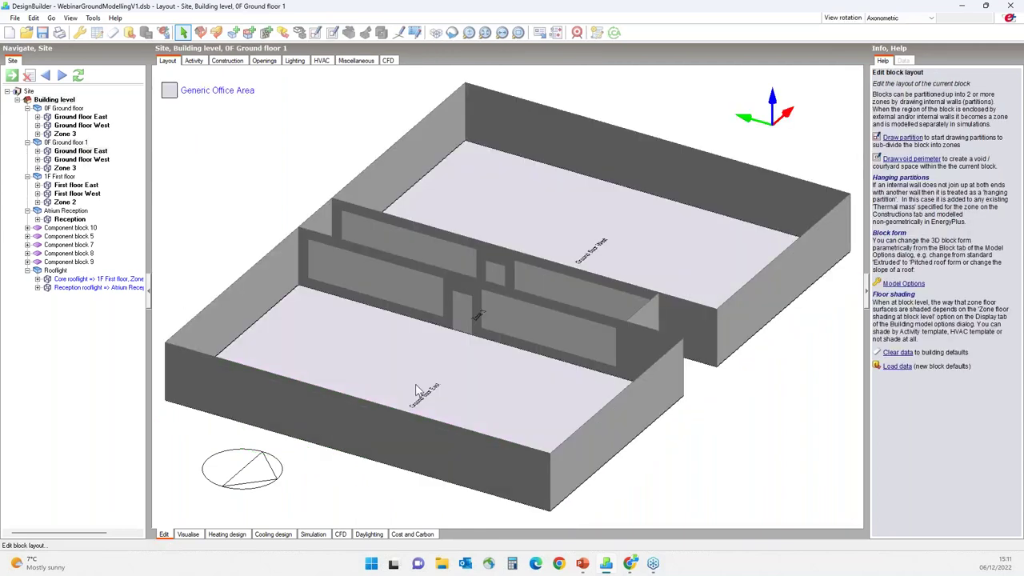
double_click(418, 390)
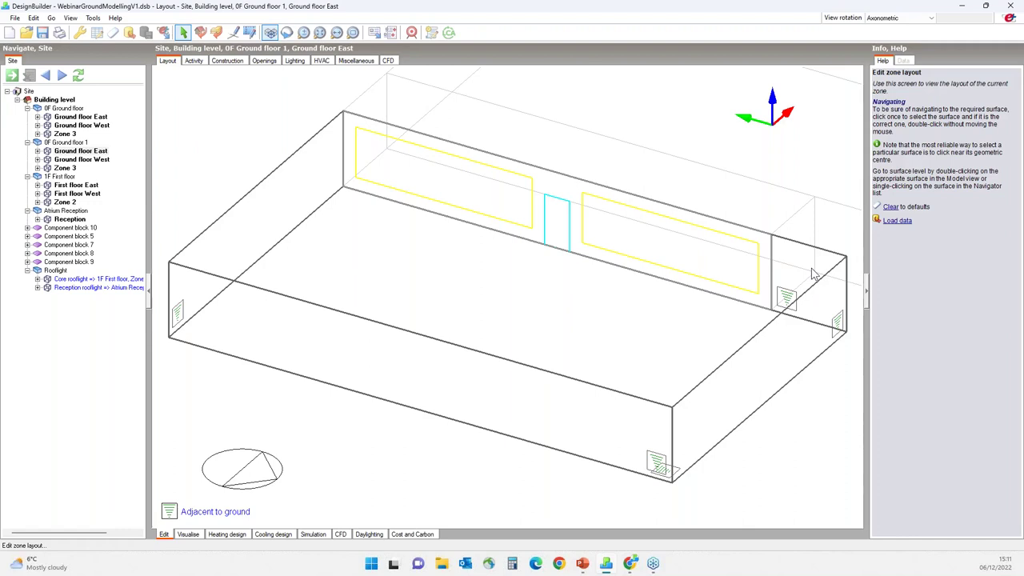
click(54, 101)
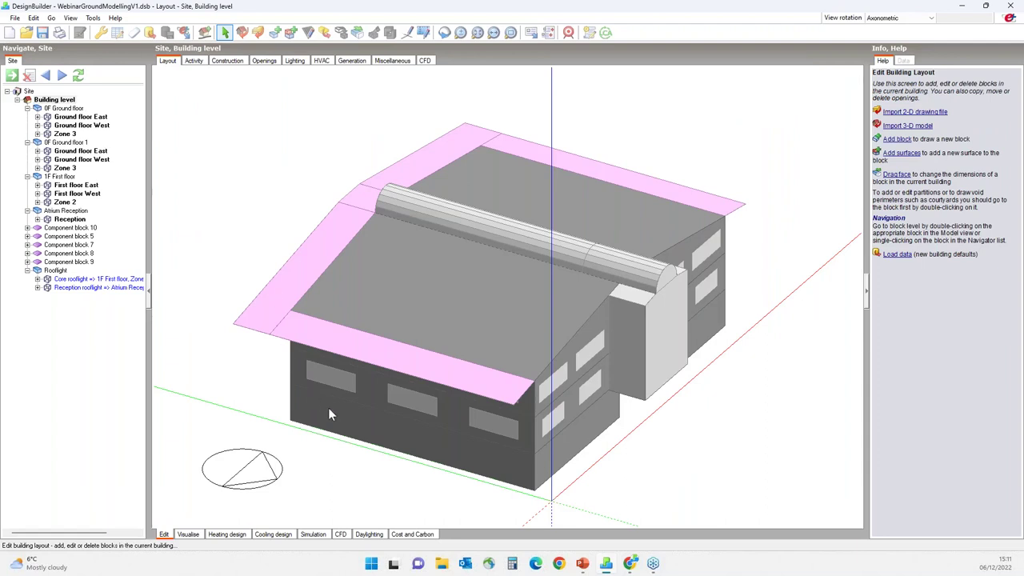
- Delete the cloned block beneath the ground floor
click(329, 408)
key(Delete)
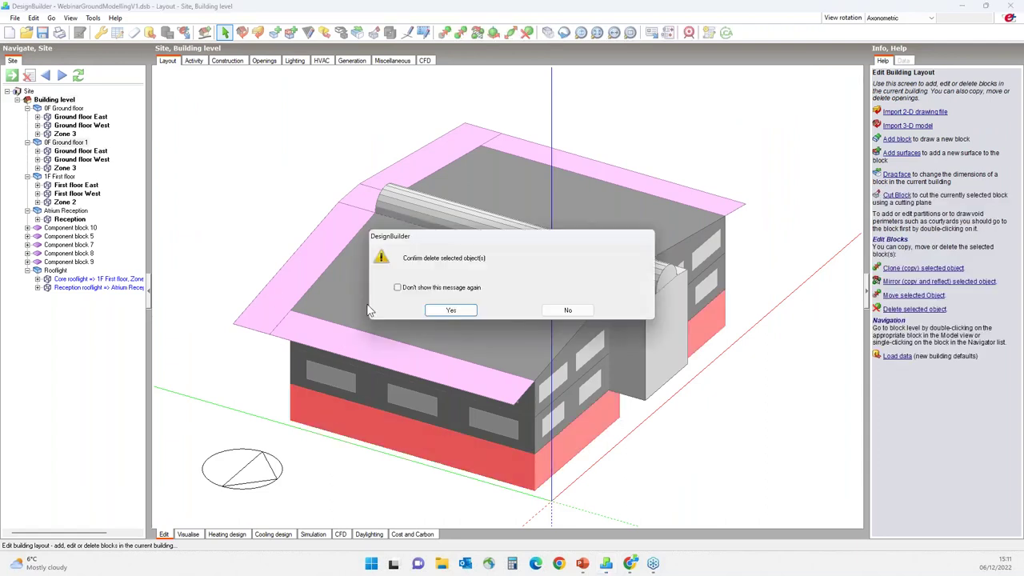
click(451, 309)
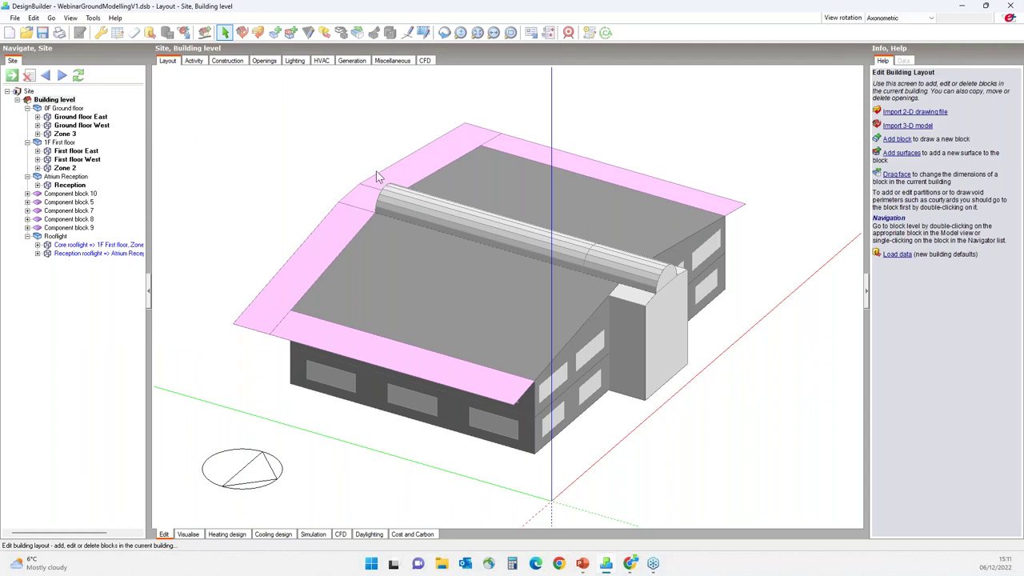
- Draw a component block of type Ground along the full-length lower part of Ground floor East's 90° wall and extrude it 10 m outward
click(274, 32)
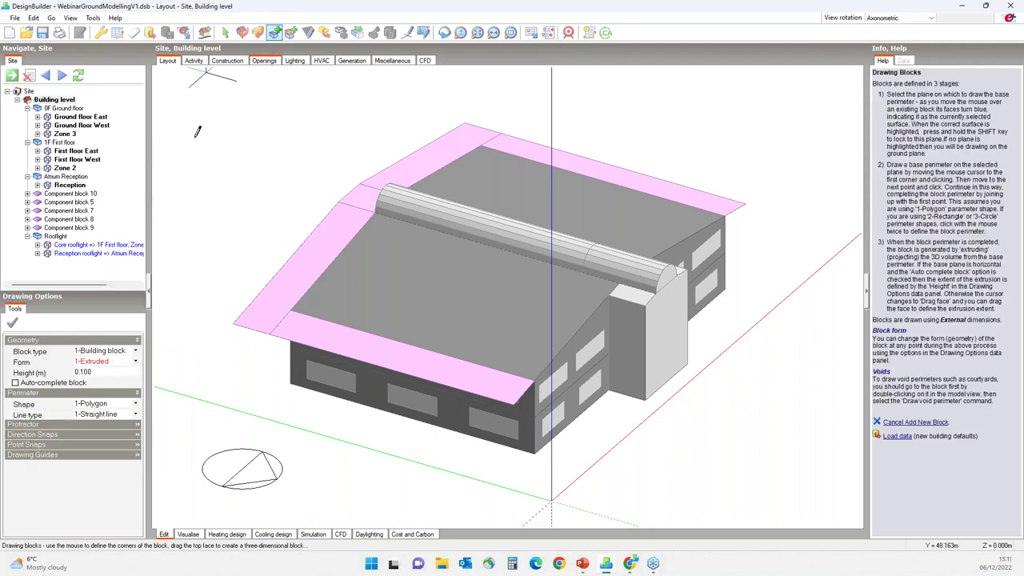
click(120, 351)
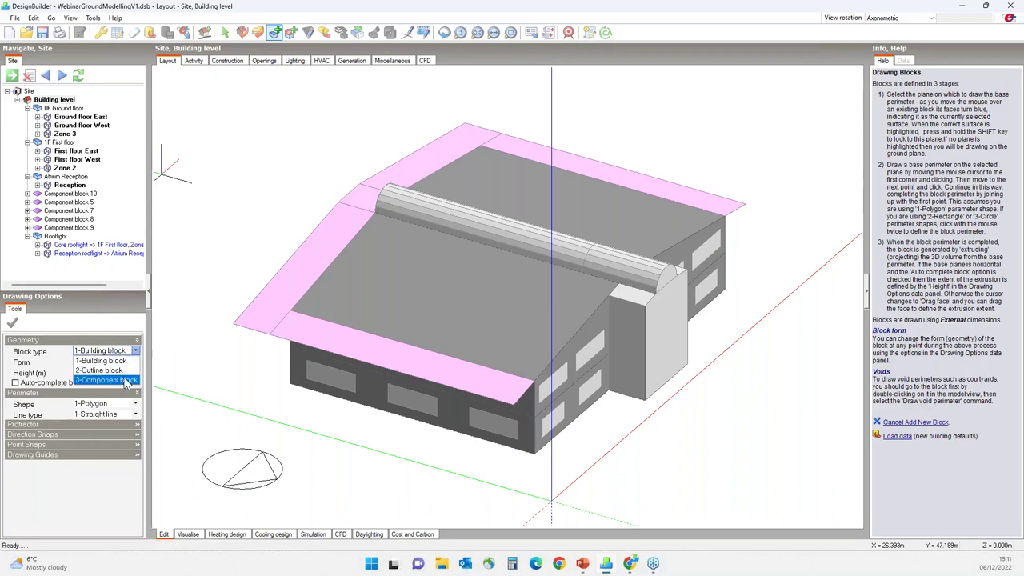
click(120, 380)
click(135, 362)
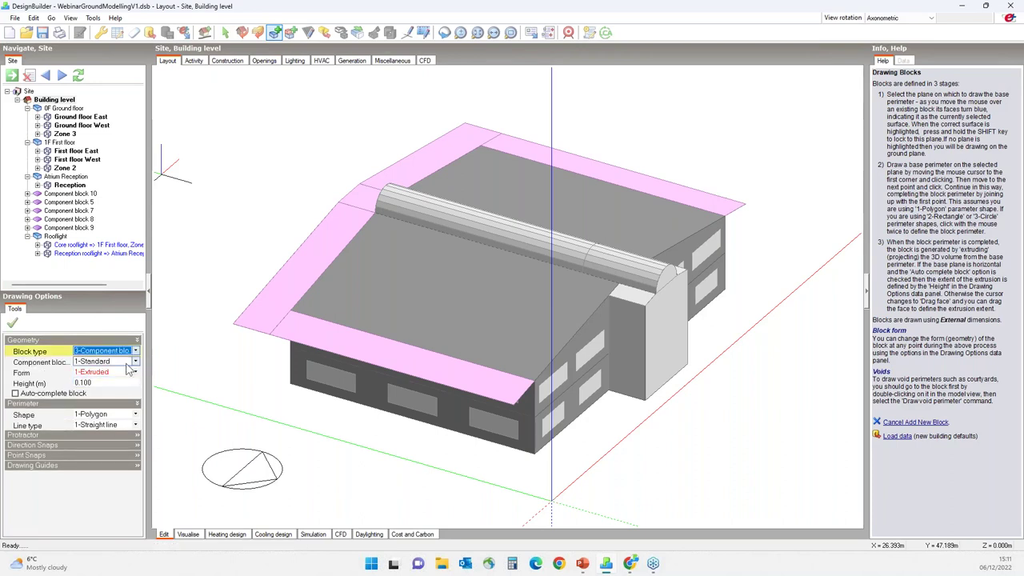
click(124, 383)
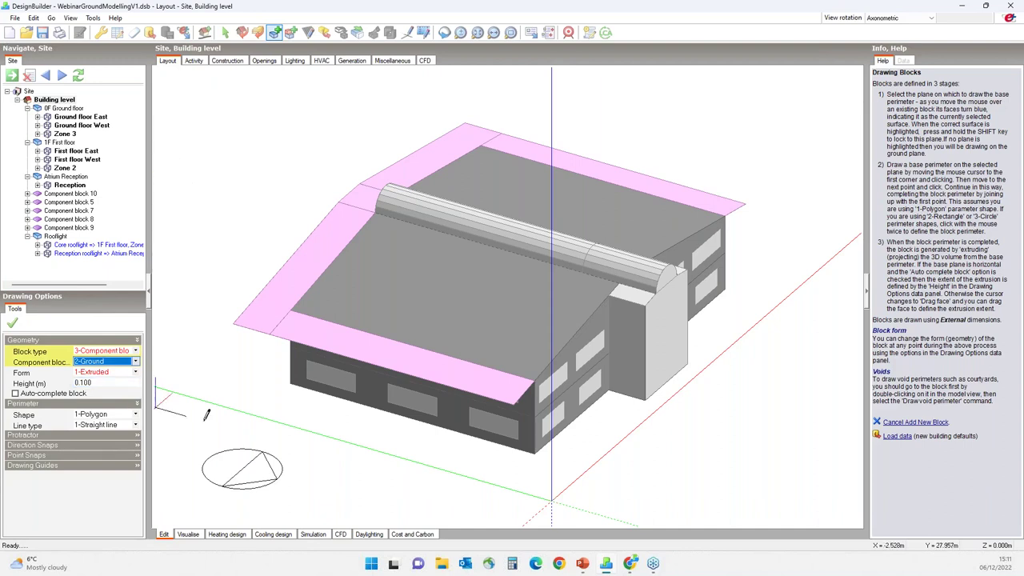
click(290, 384)
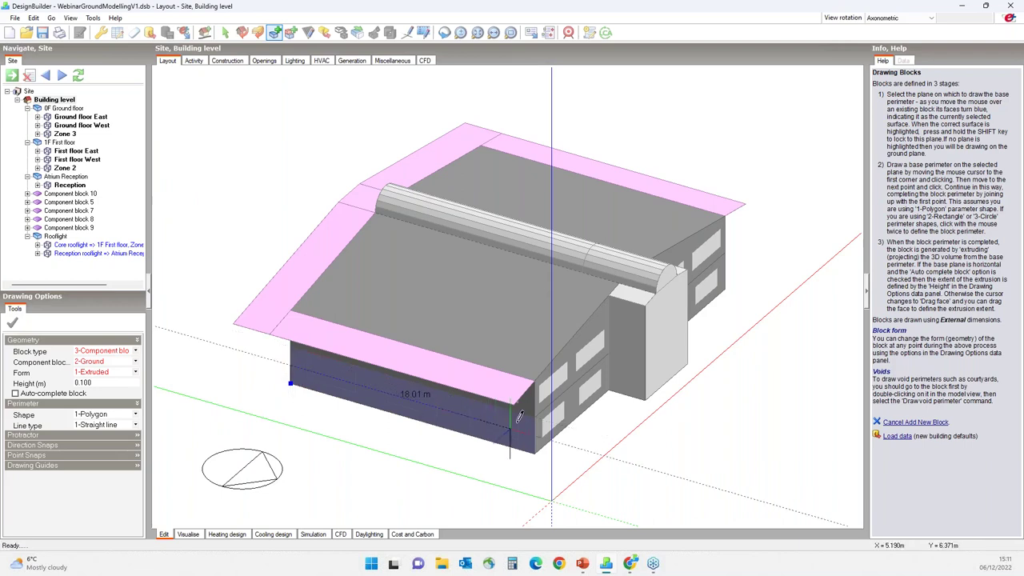
click(534, 454)
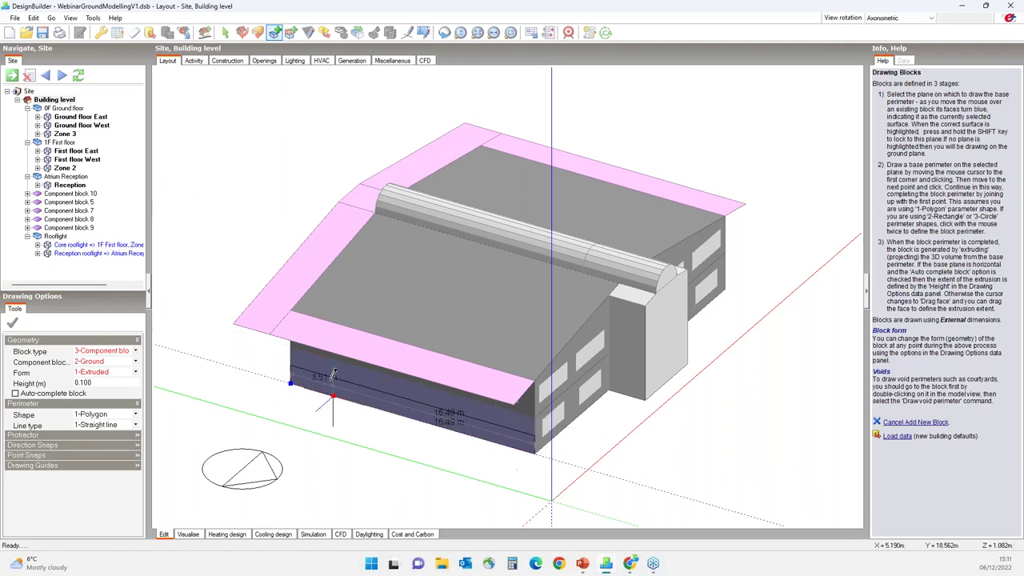
click(287, 379)
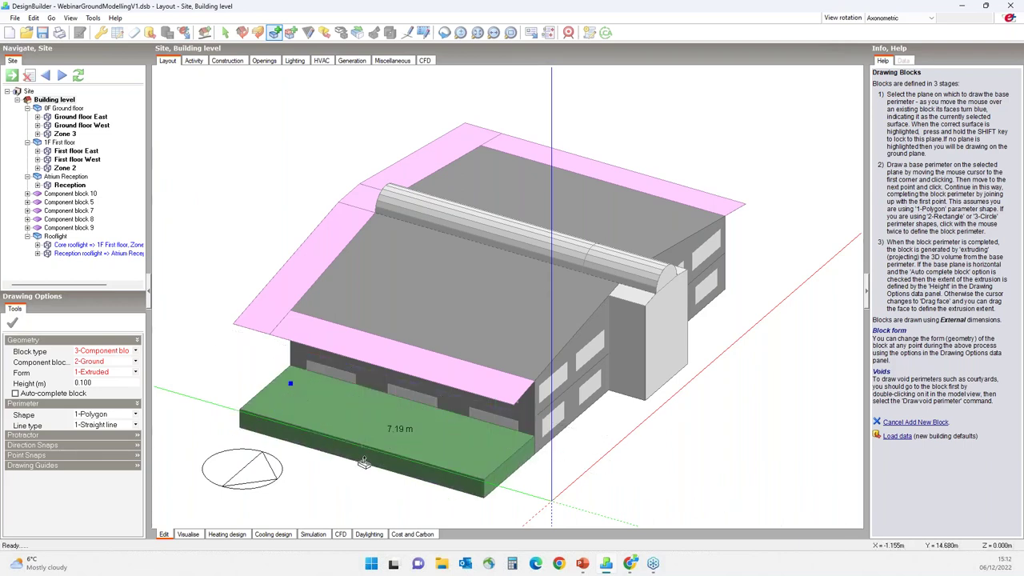
text(10)
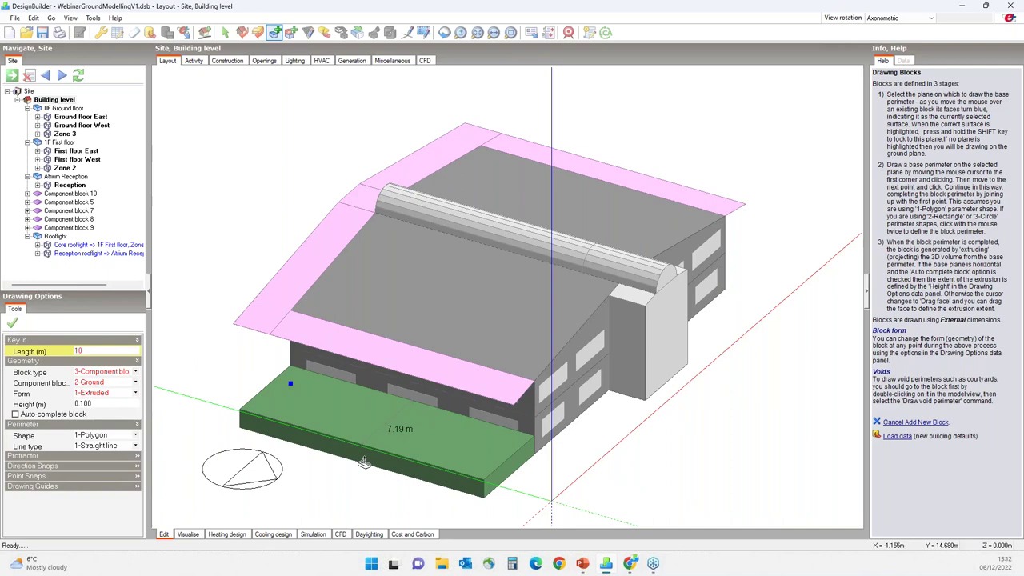
key(Return)
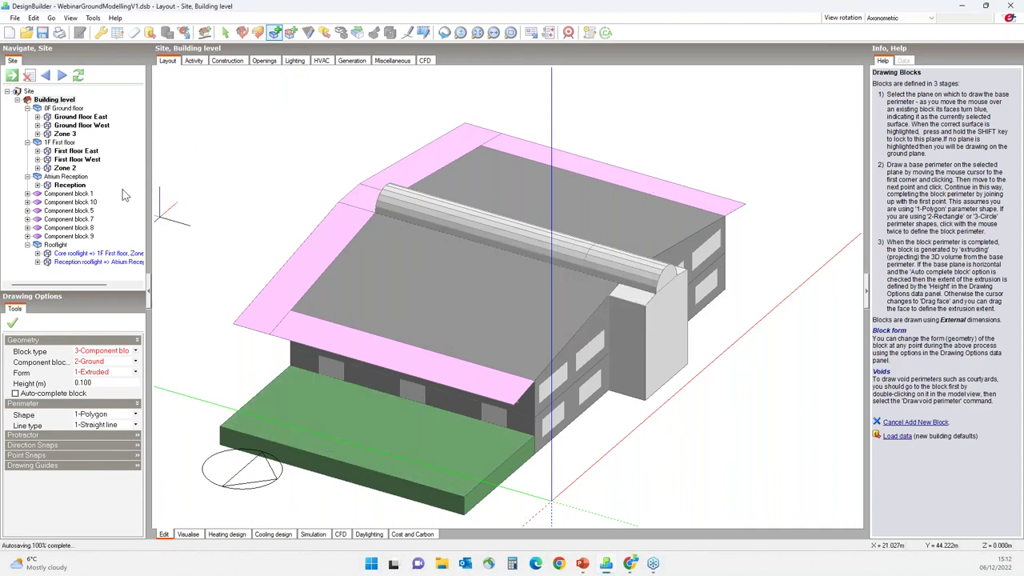
click(224, 32)
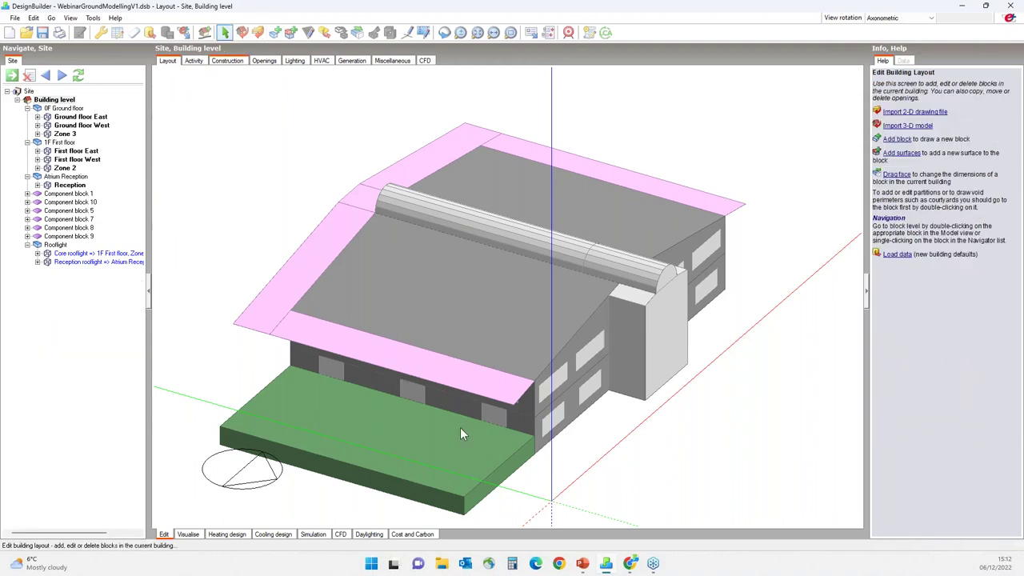
- Inspect the ground adjacency of the Ground floor East wall partly covered by the ground block
double_click(495, 415)
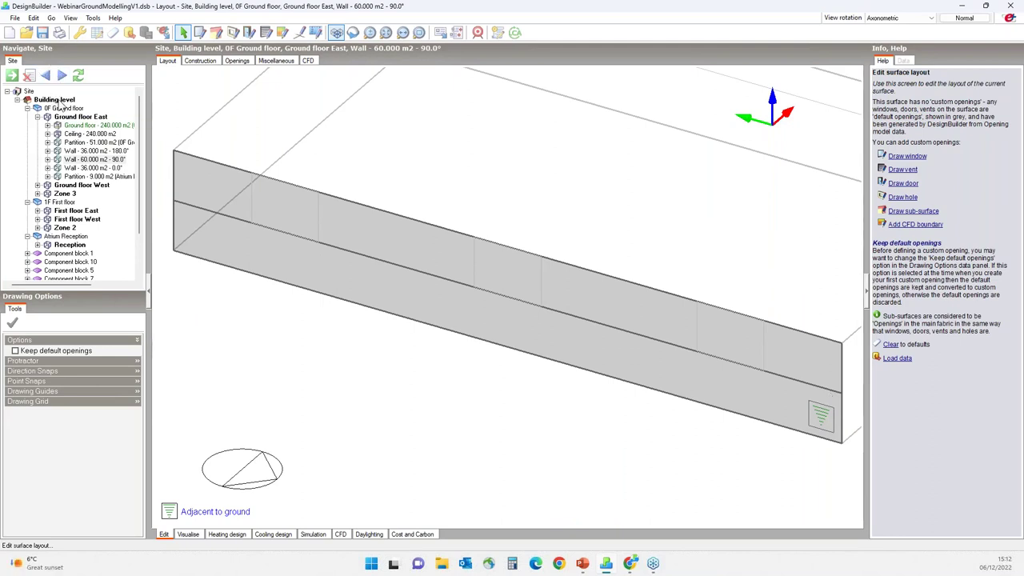
click(56, 100)
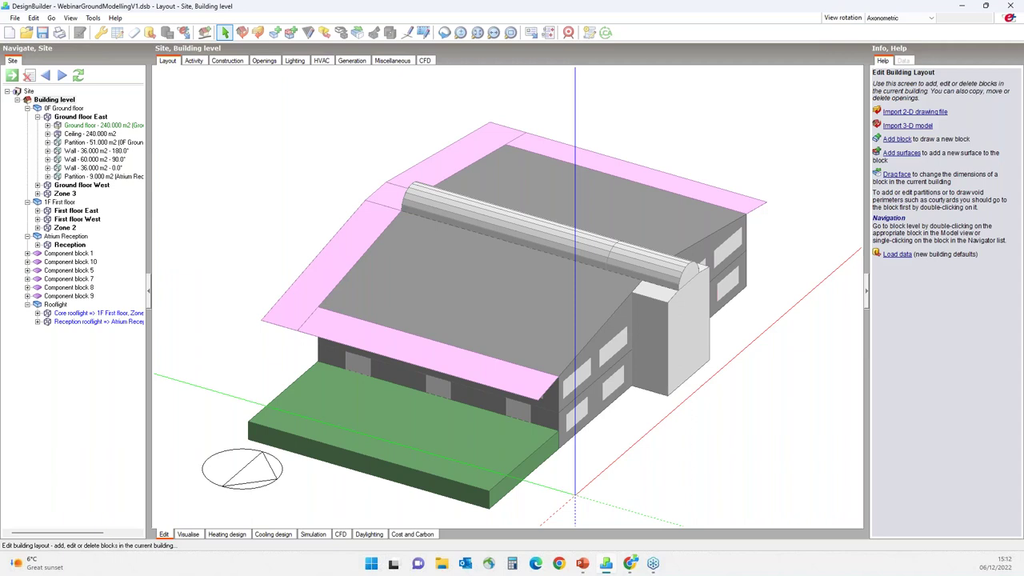
- Examine the adjacency options in the construction data of Ground floor East's 180° wall and return to the building layout
click(86, 151)
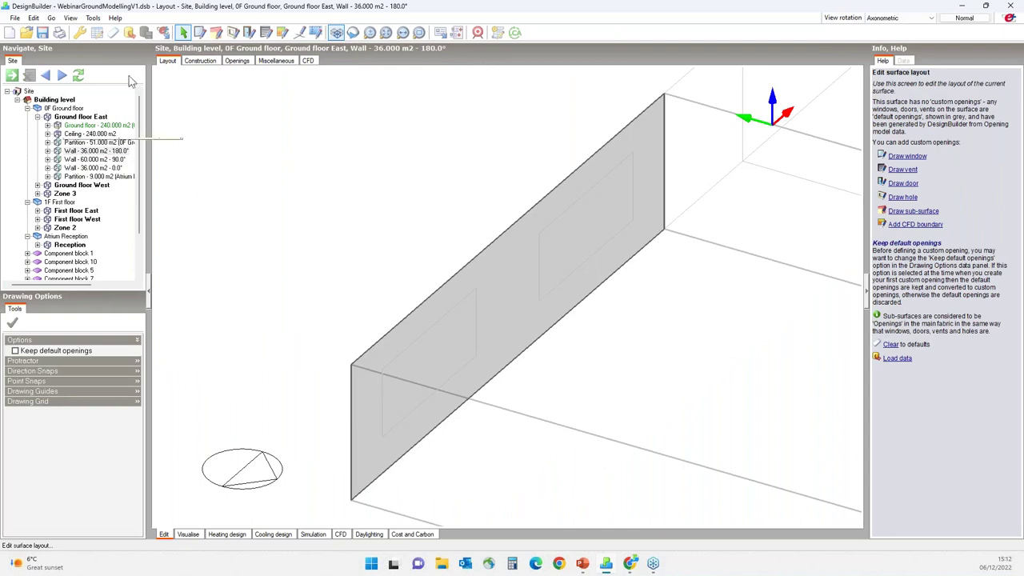
click(210, 63)
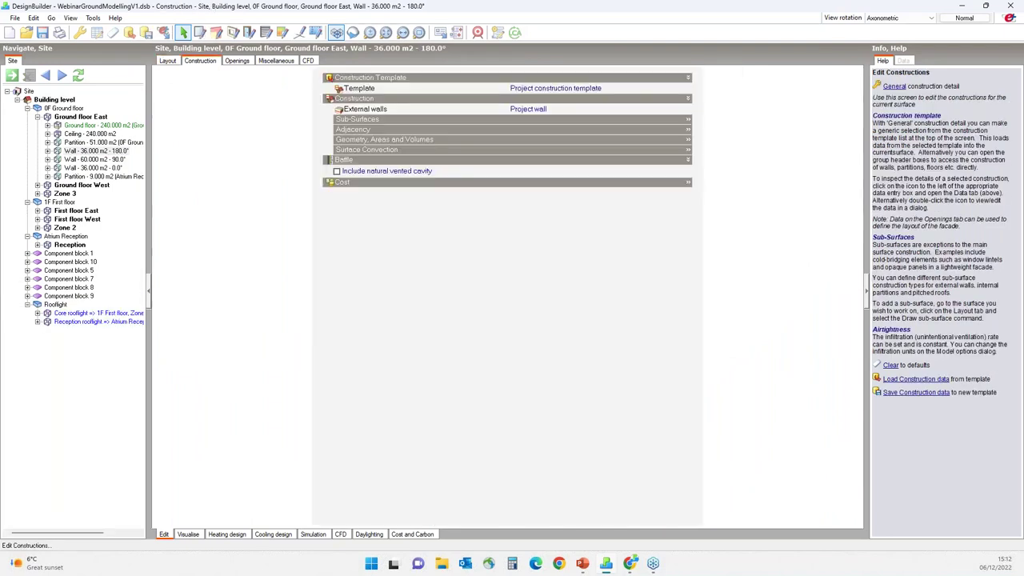
click(352, 130)
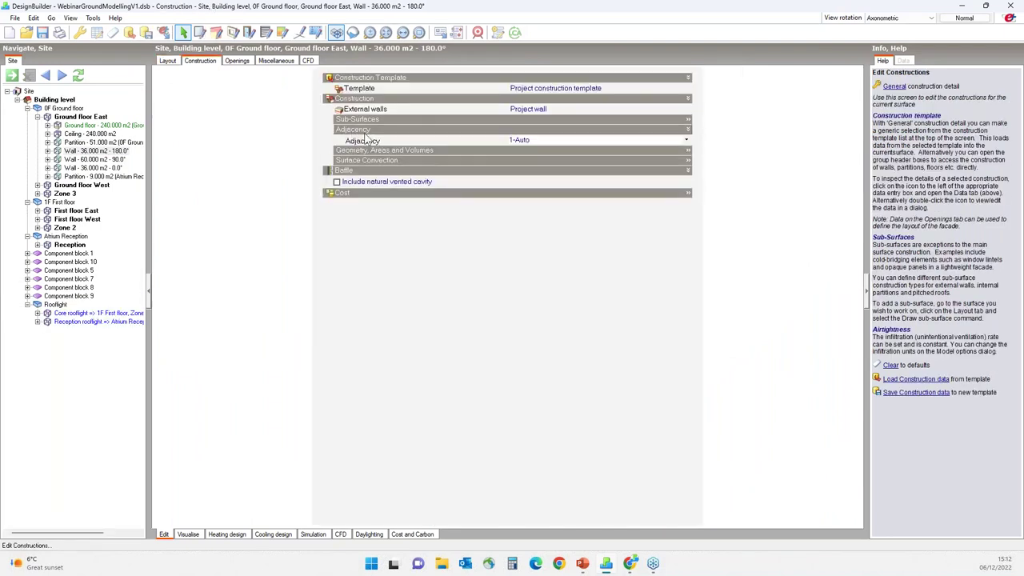
click(519, 141)
click(520, 142)
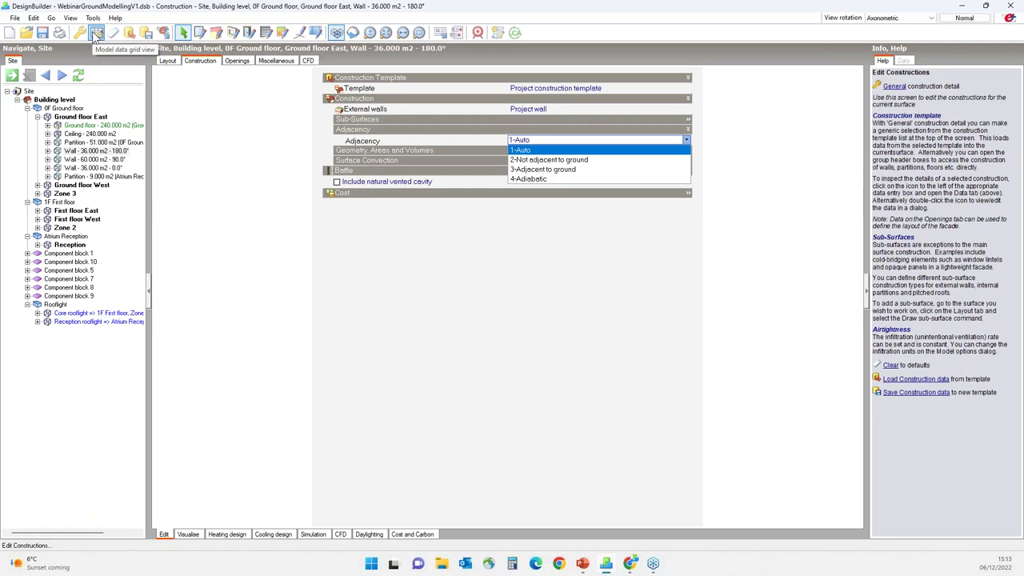
click(53, 101)
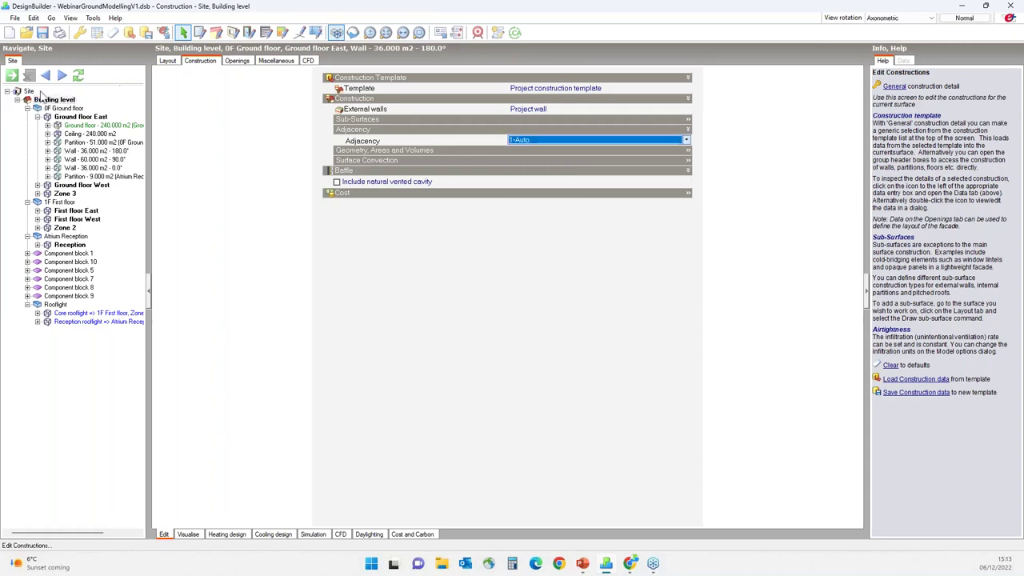
click(168, 61)
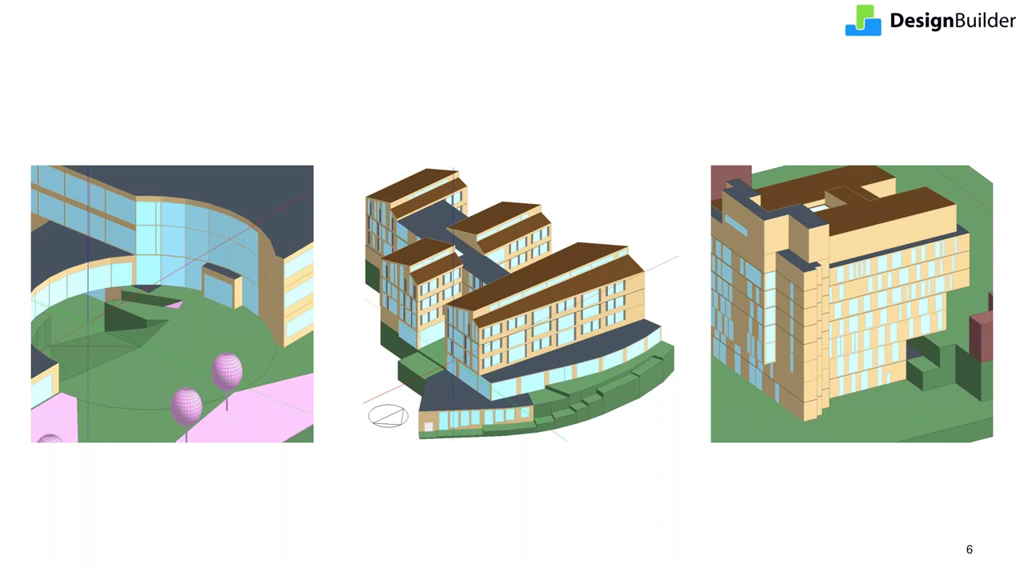
key(Right)
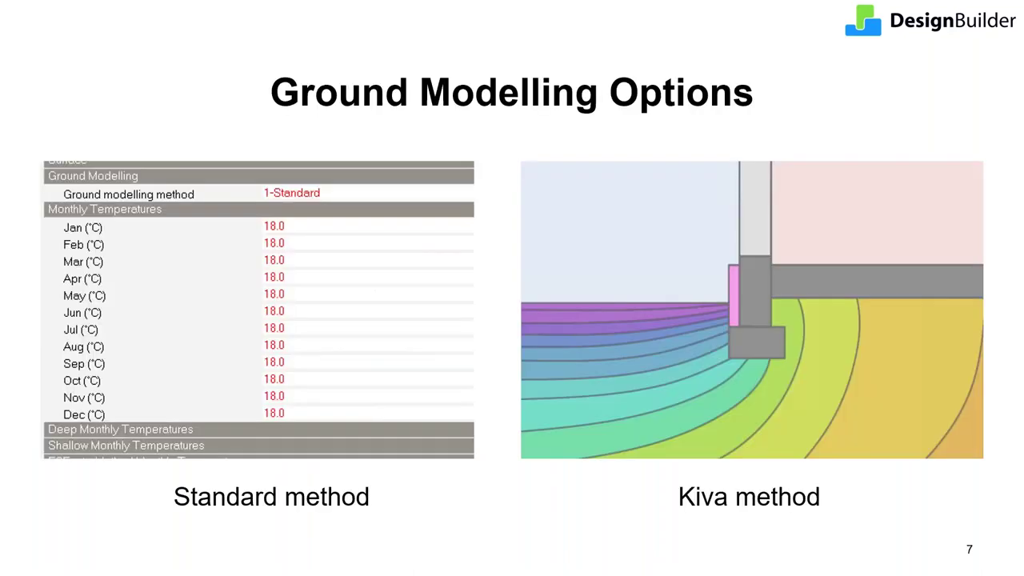
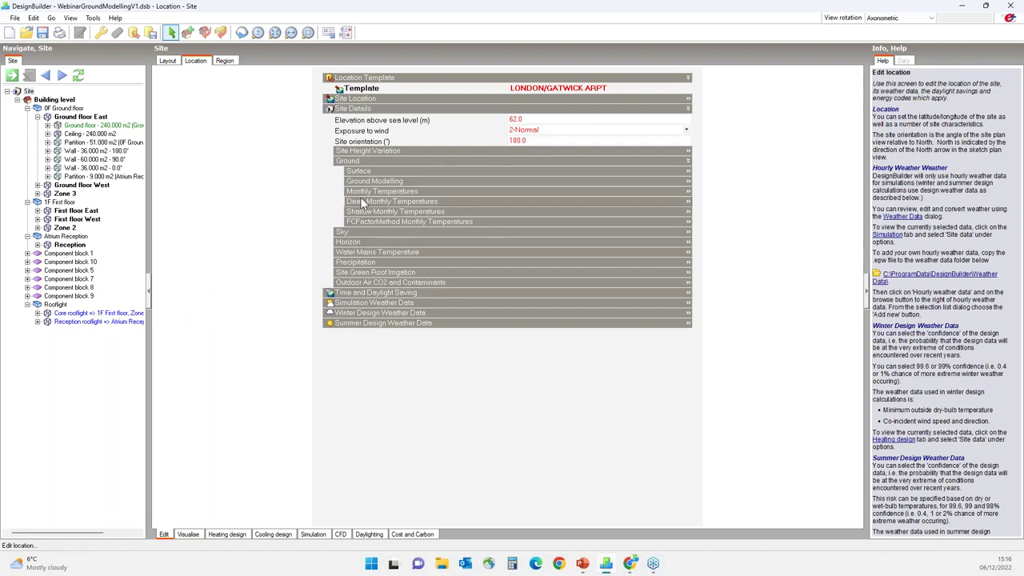
- Examine the site's ground surface settings: solar and visible reflectance, and the snow reflected solar and daylight modifiers
click(359, 172)
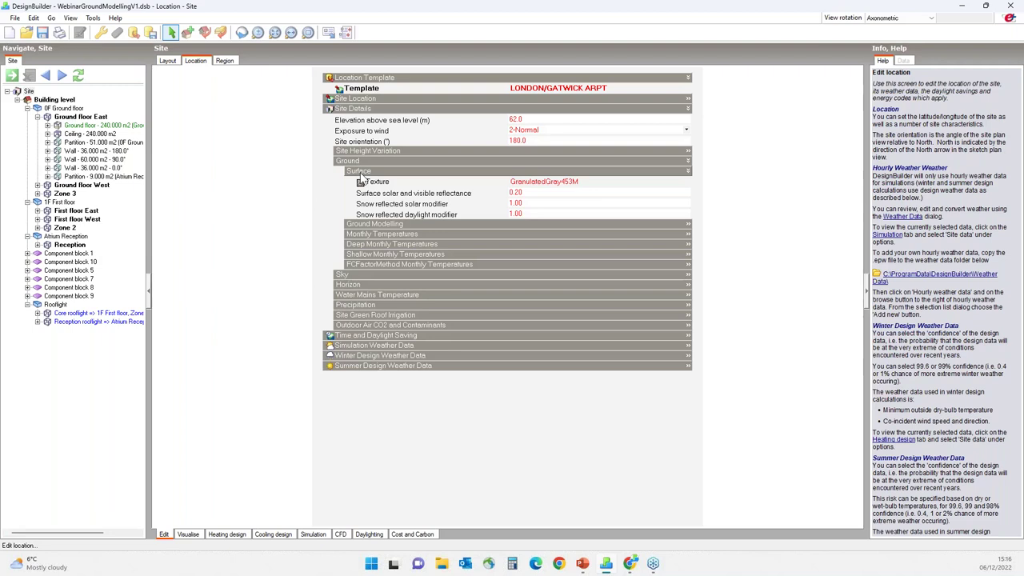
click(378, 193)
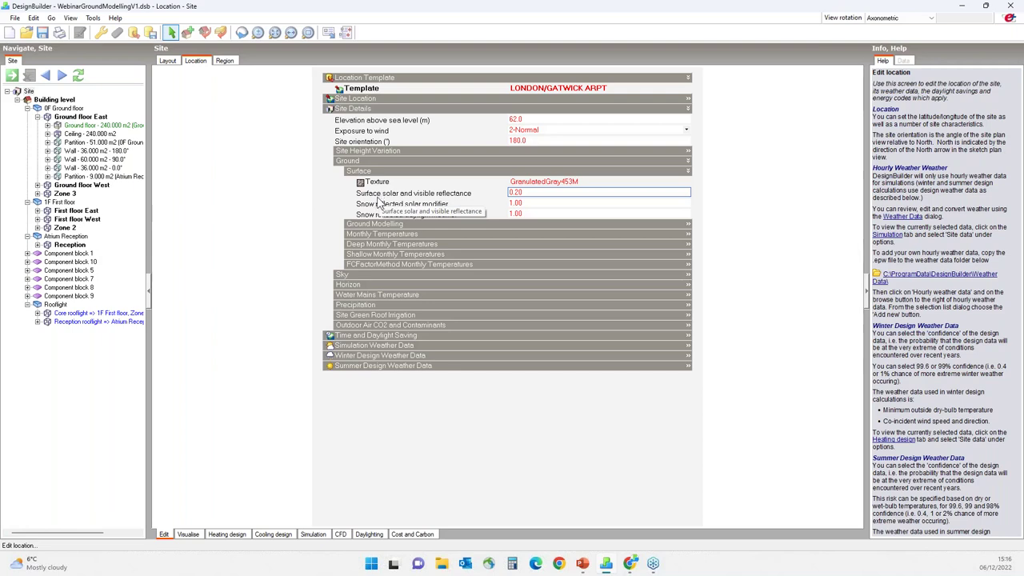
click(380, 204)
click(380, 215)
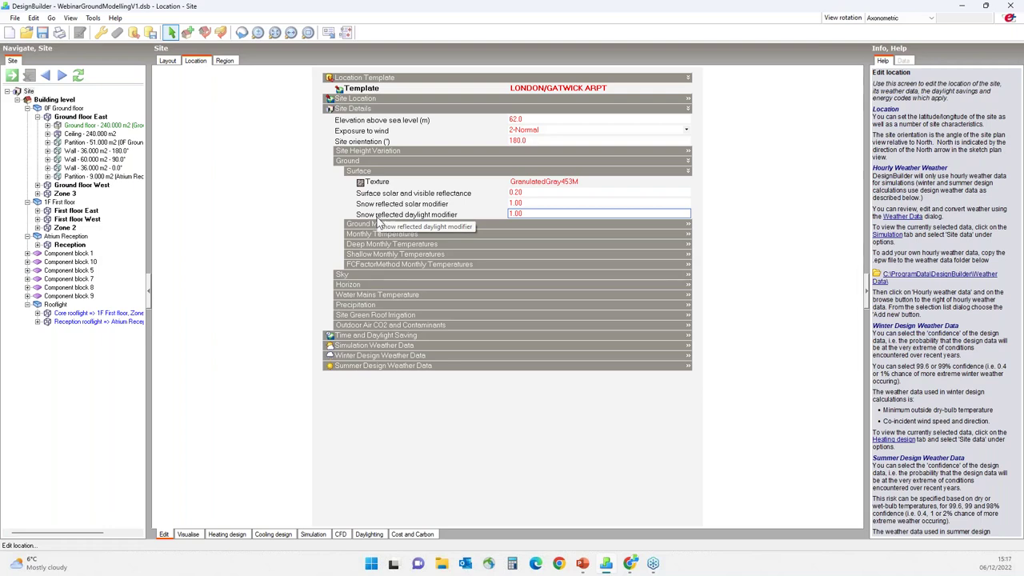
click(360, 172)
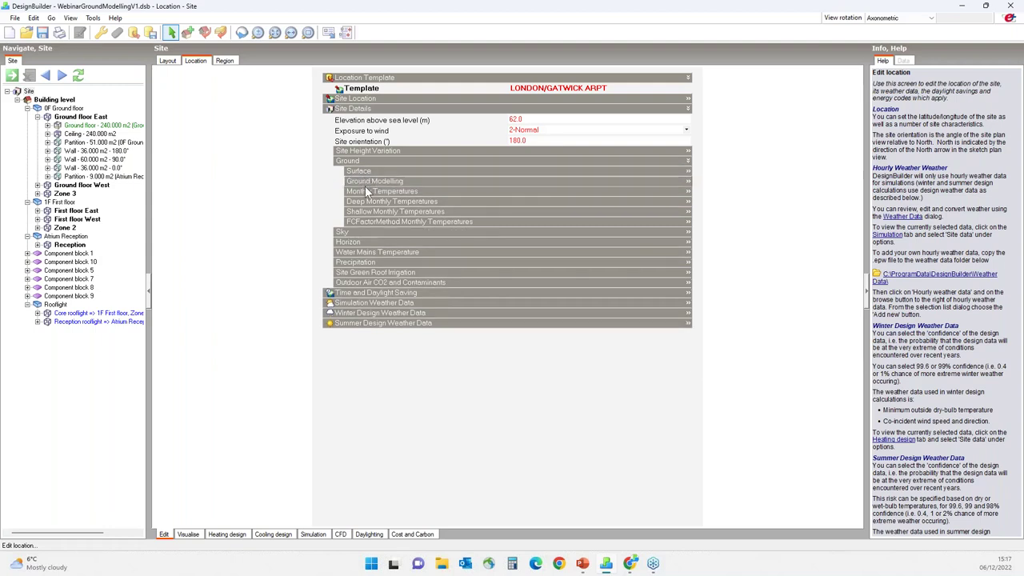
- Review the site's available ground modelling methods and select 1-Standard
click(367, 183)
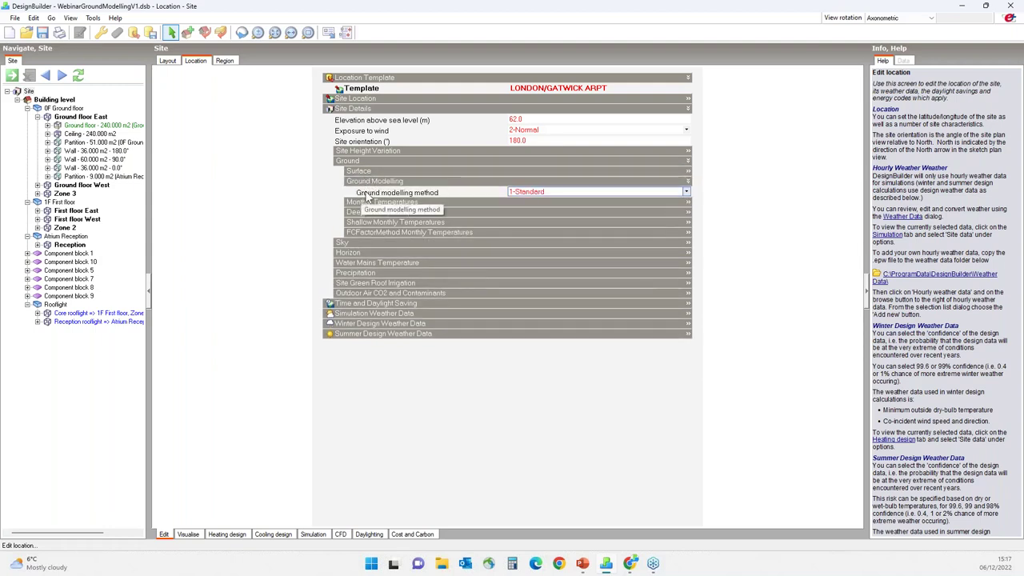
click(500, 192)
click(518, 194)
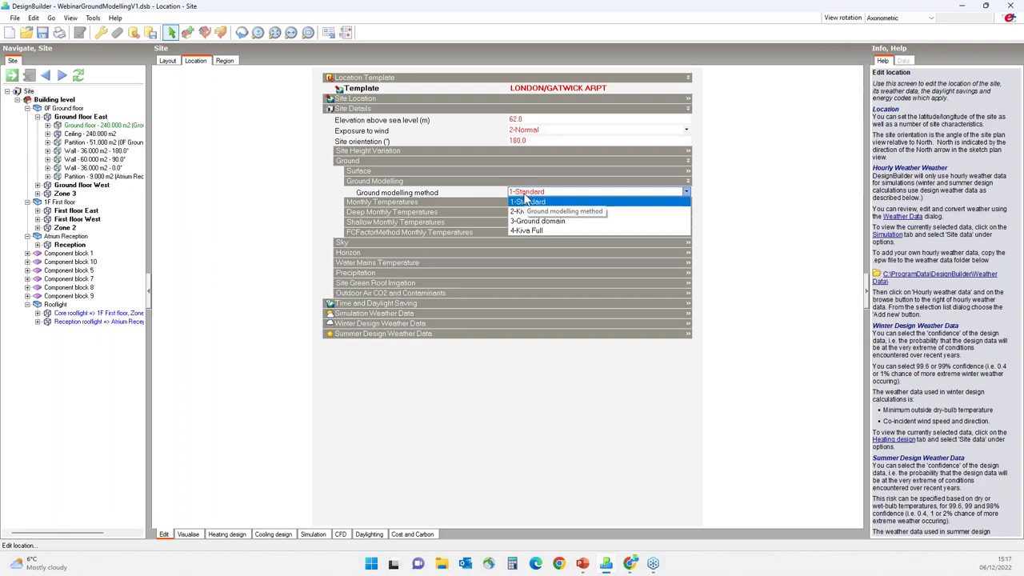
click(524, 201)
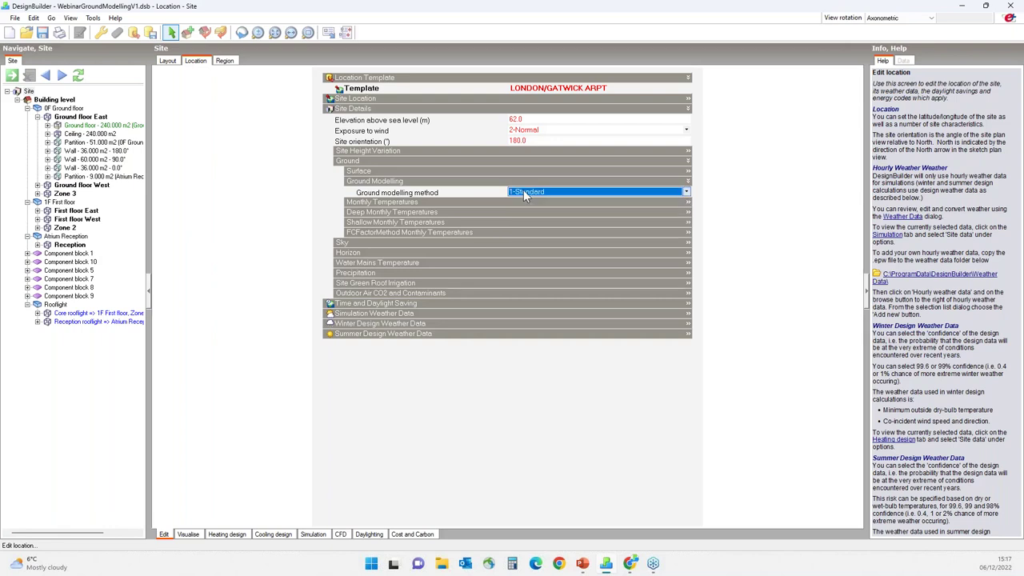
- Examine the site's monthly and FCFactorMethod ground temperature settings, and the building-level below grade wall and floor constructions
click(472, 204)
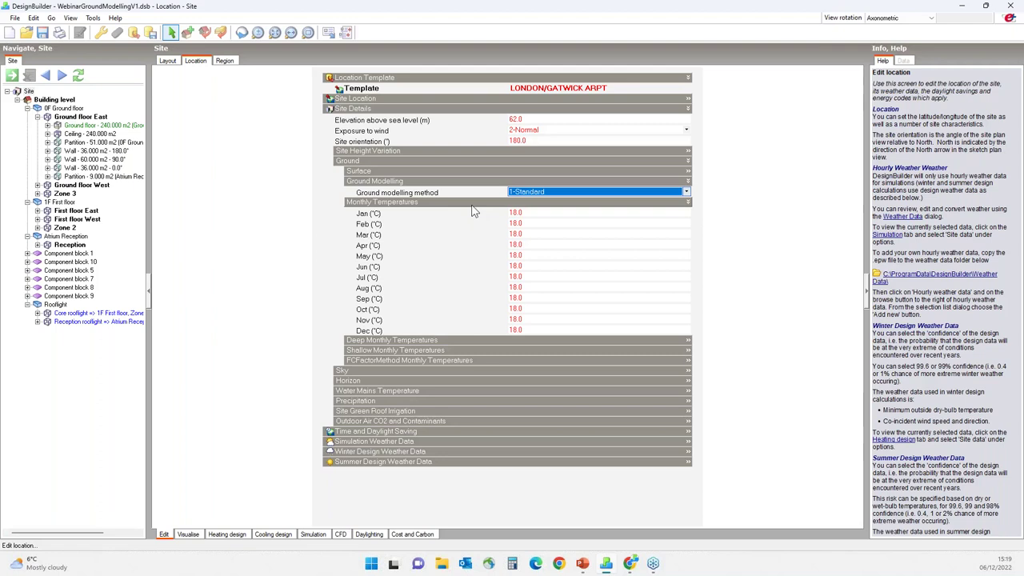
click(446, 360)
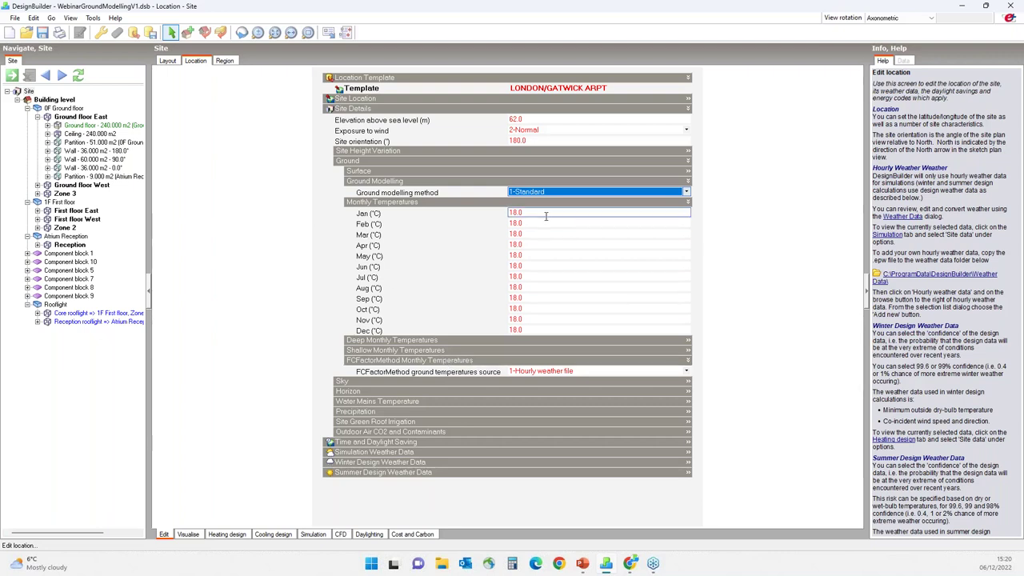
click(63, 100)
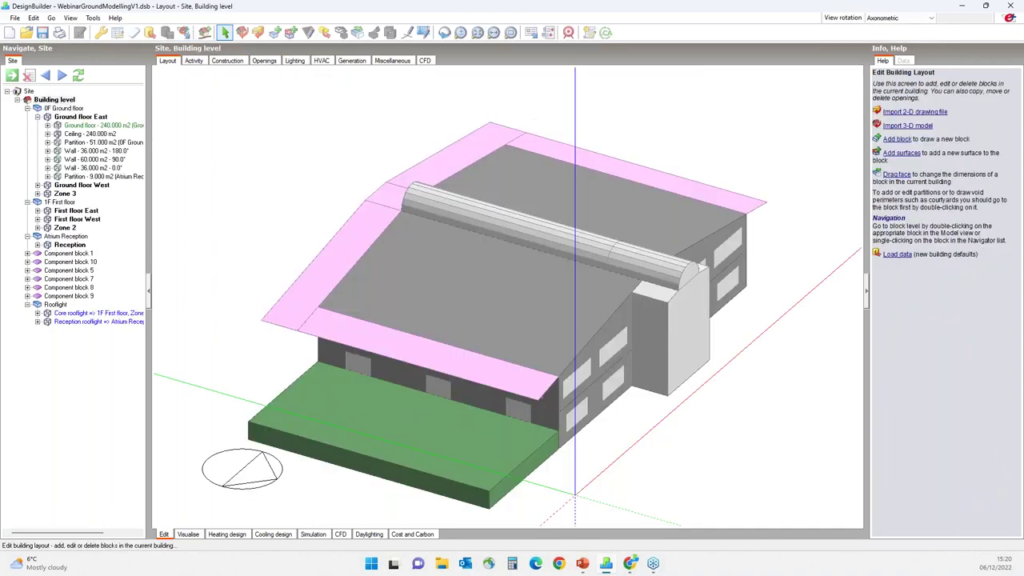
click(228, 64)
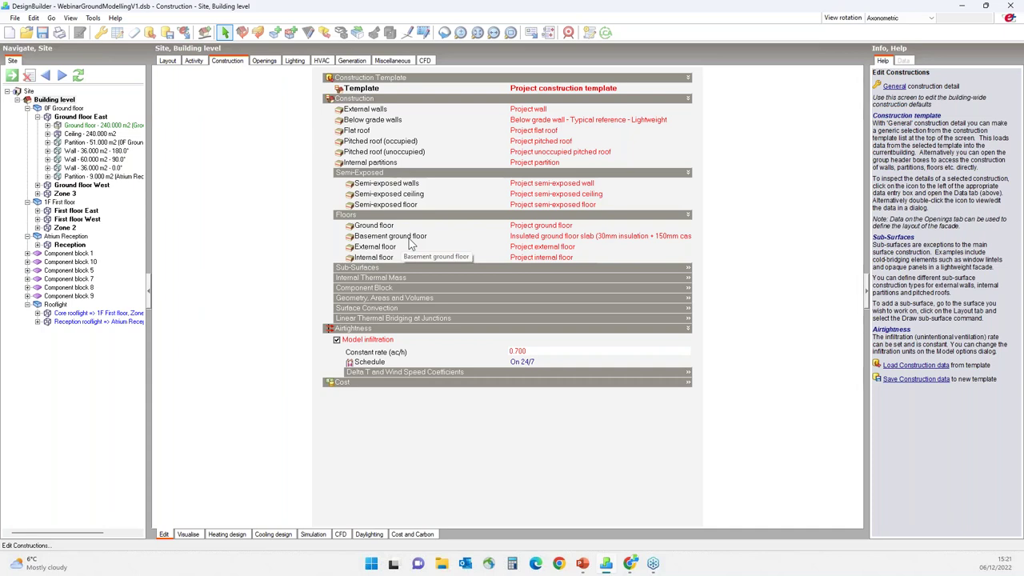
- Enable the building's simulation outputs for surface heat transfer and stored surface output, including Inside Surface Temp
click(392, 61)
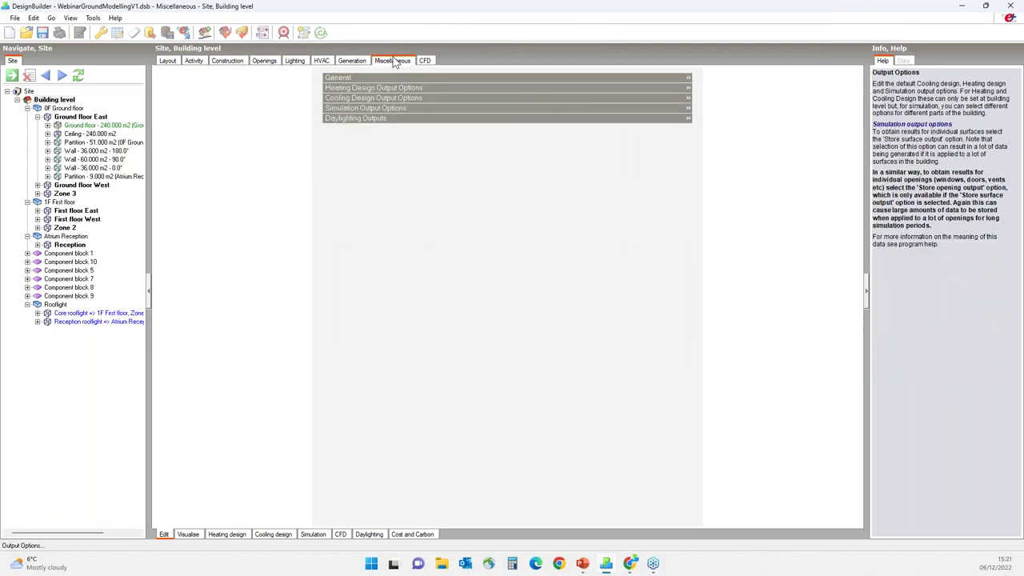
click(378, 105)
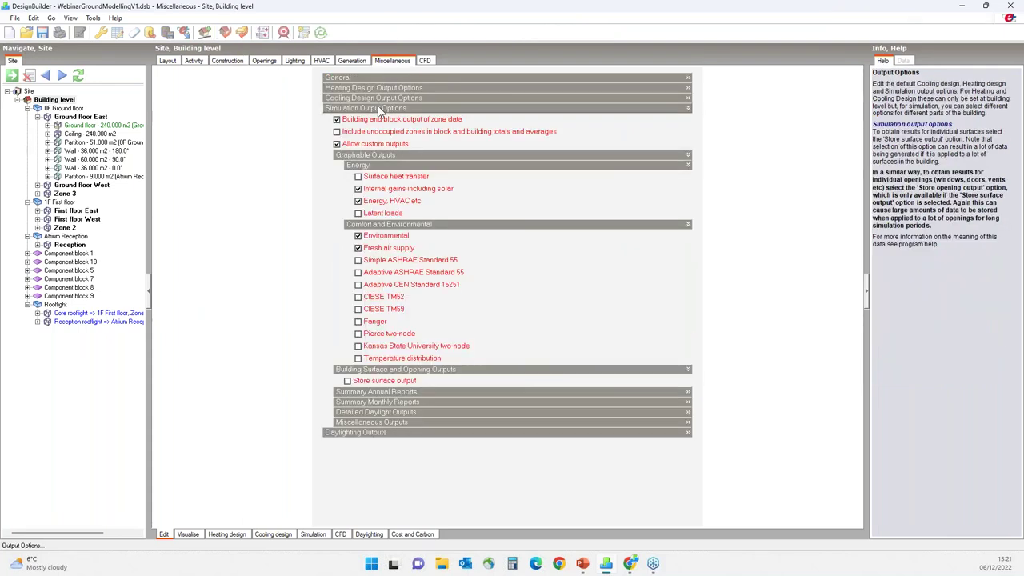
click(380, 177)
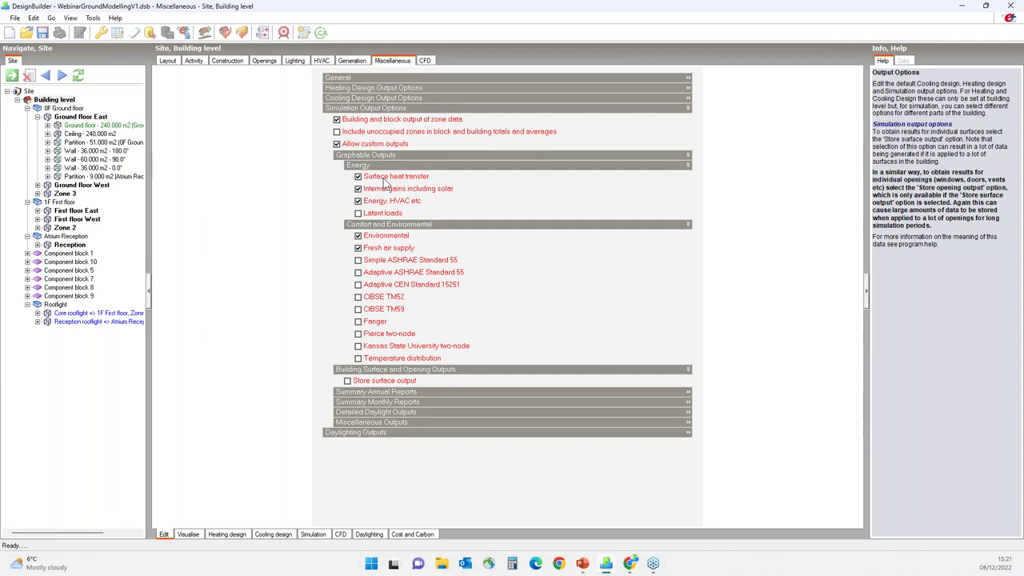
click(379, 381)
click(387, 415)
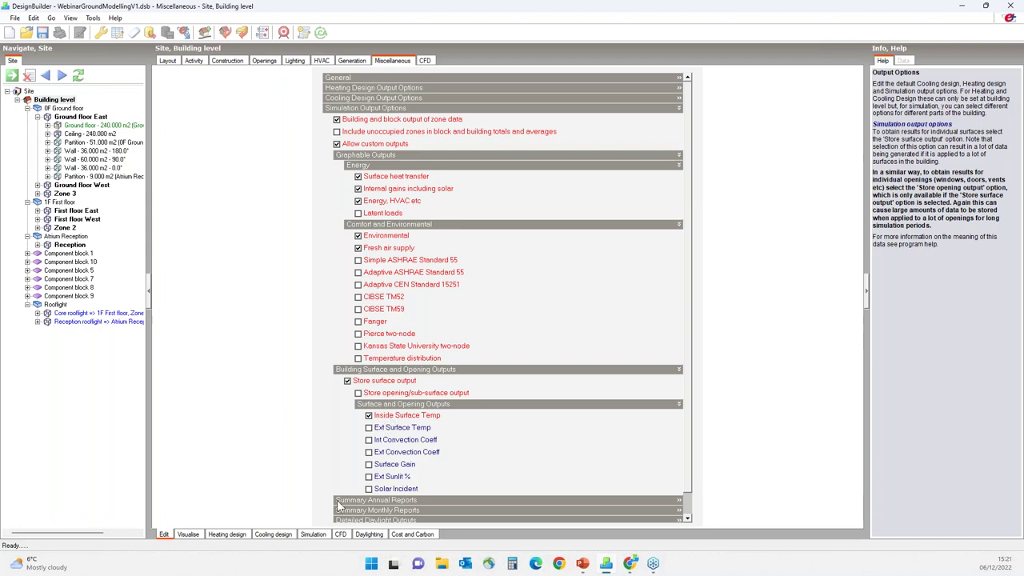
- Set up a building simulation described as "Standard Method" with an annual period from 1 Jan to 31 Dec
click(313, 535)
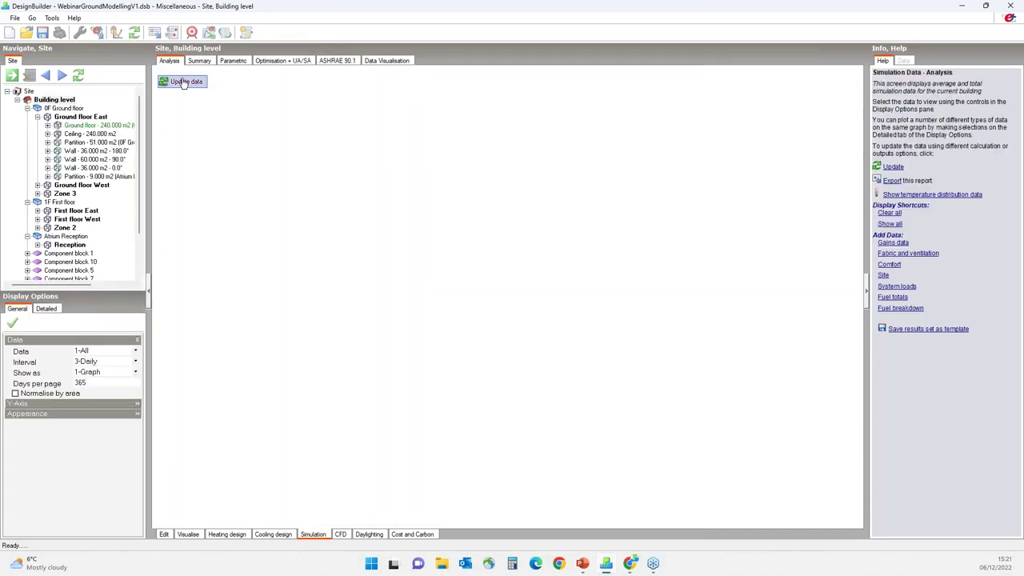
click(183, 83)
drag(302, 90, 460, 93)
click(300, 133)
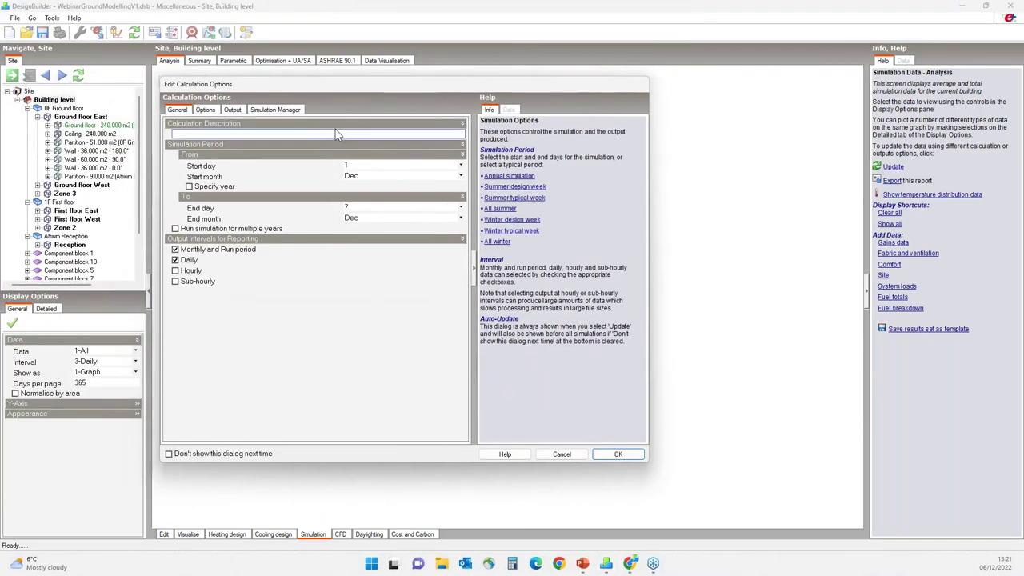
text(Standard Method)
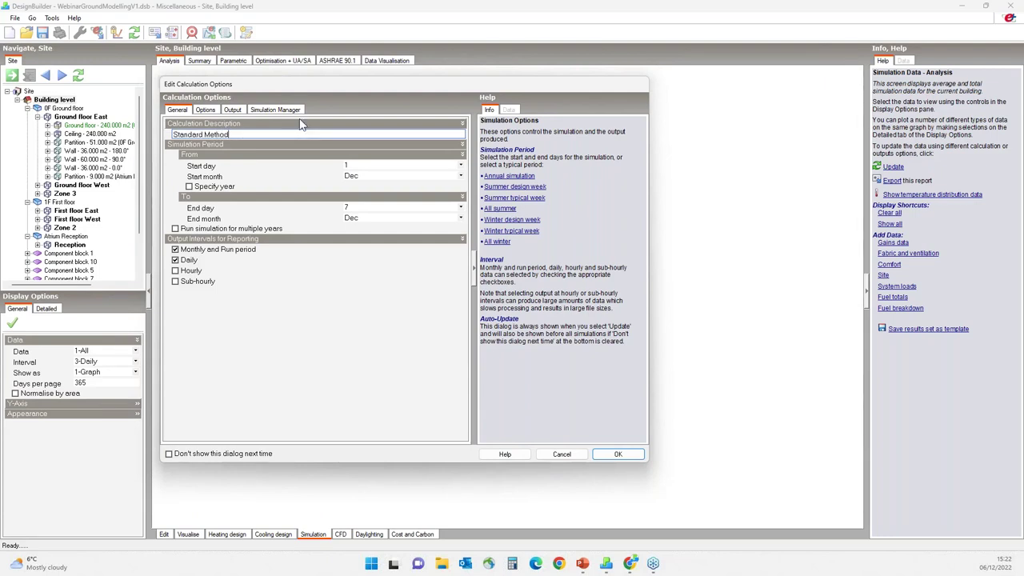
click(499, 178)
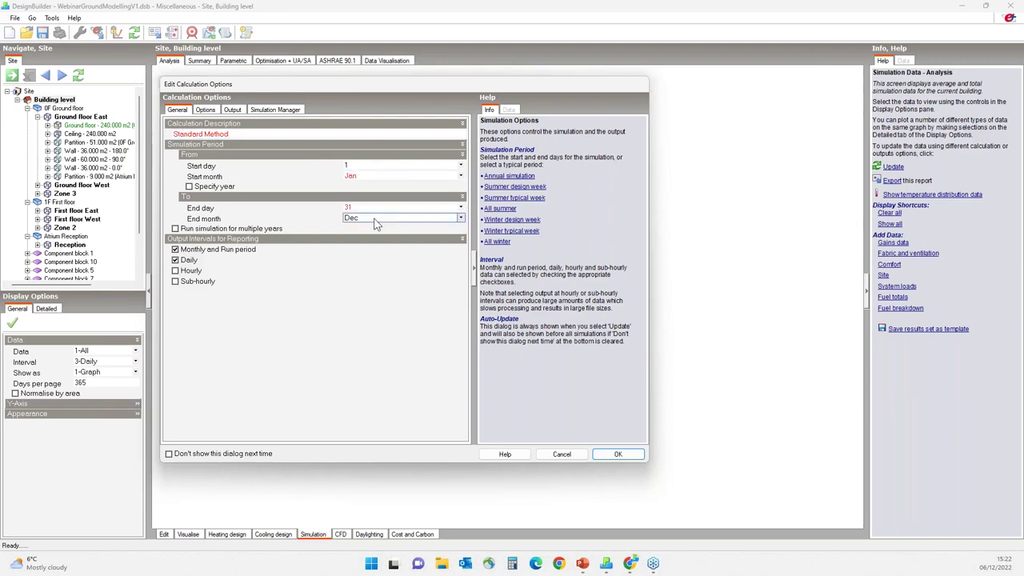
- Run the simulation through the Simulation Manager on localhost with EnergyPlus, and return to the building layout
click(207, 111)
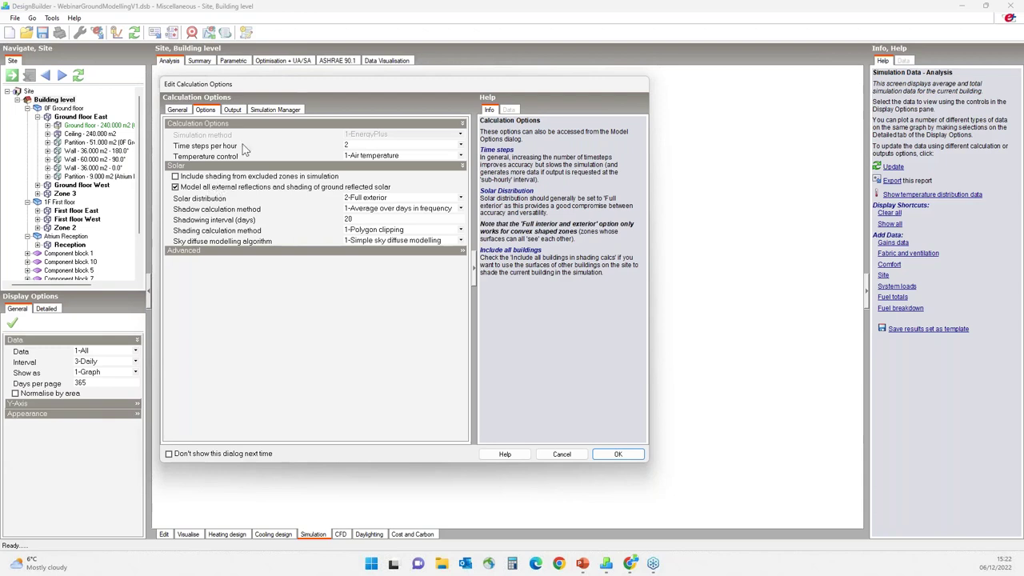
click(260, 112)
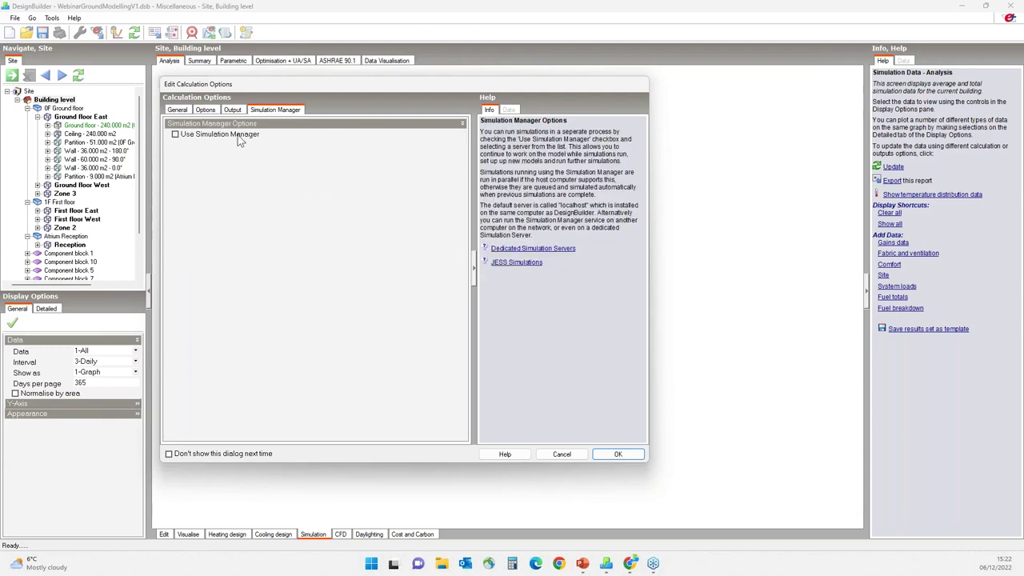
click(240, 134)
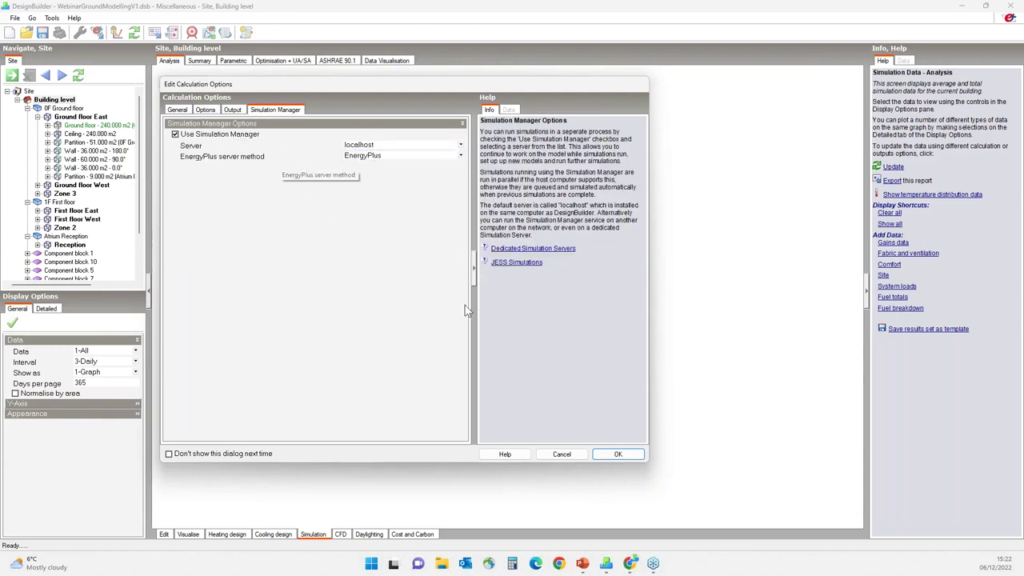
click(617, 455)
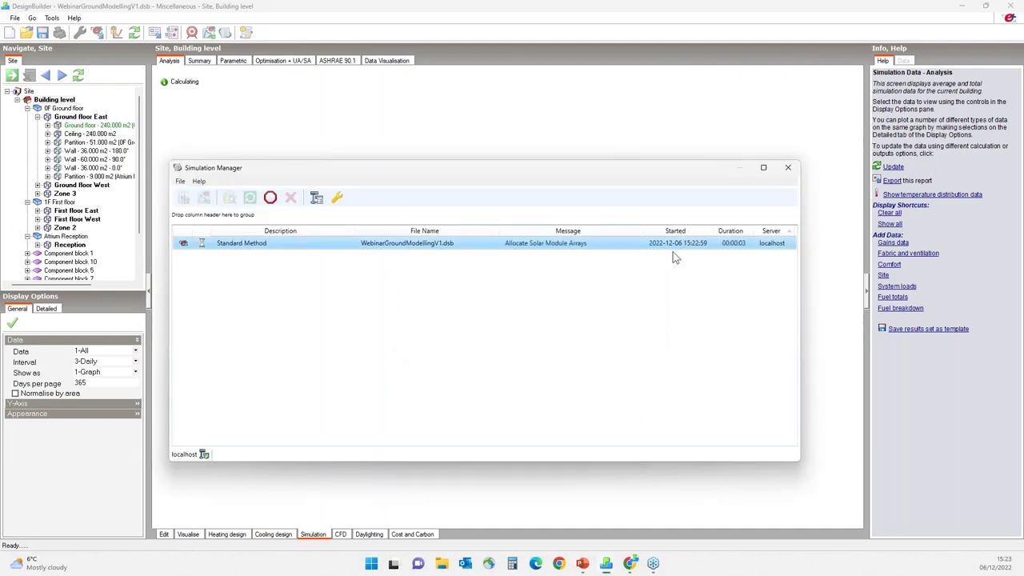
click(795, 170)
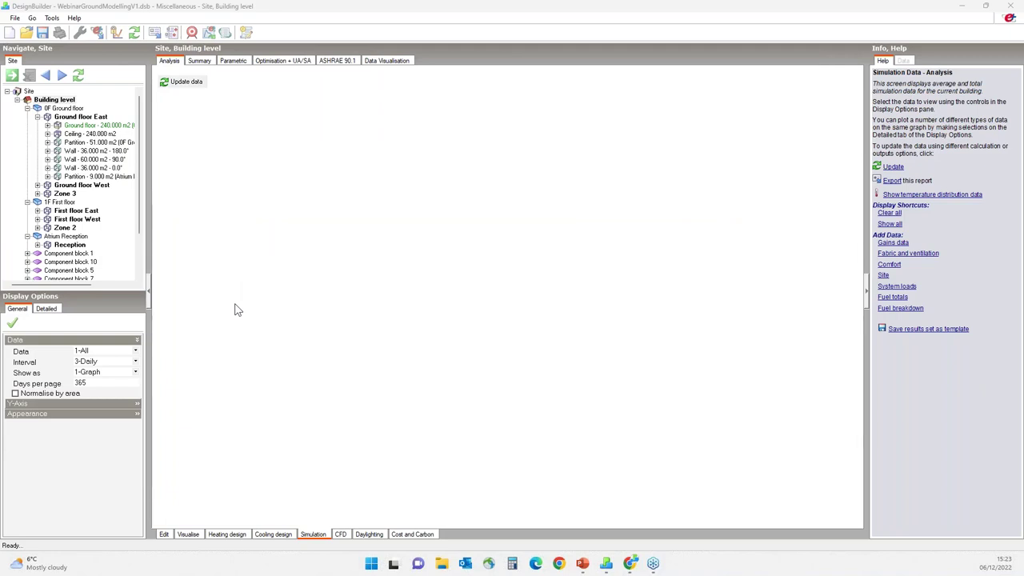
click(165, 534)
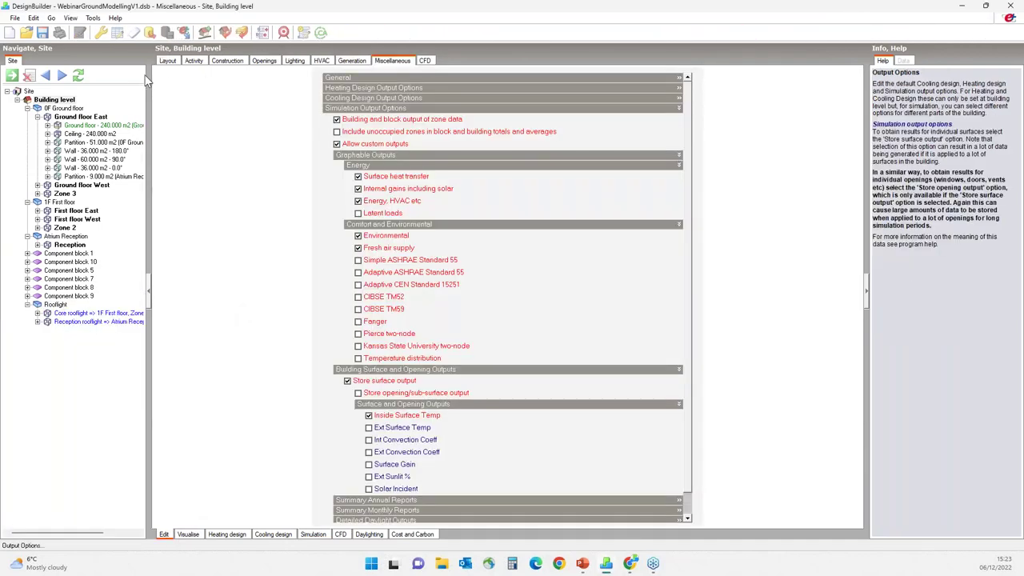
click(166, 61)
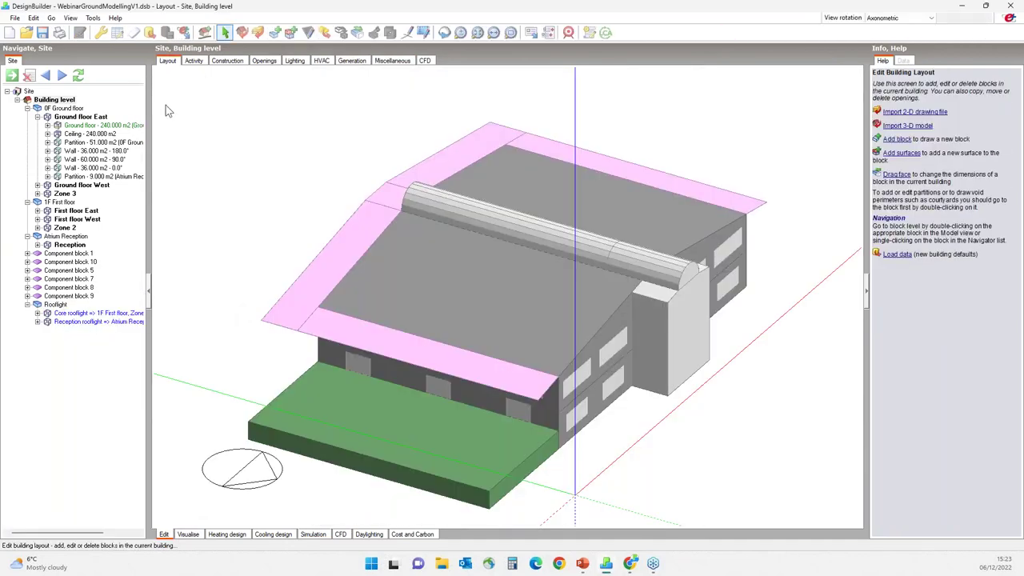